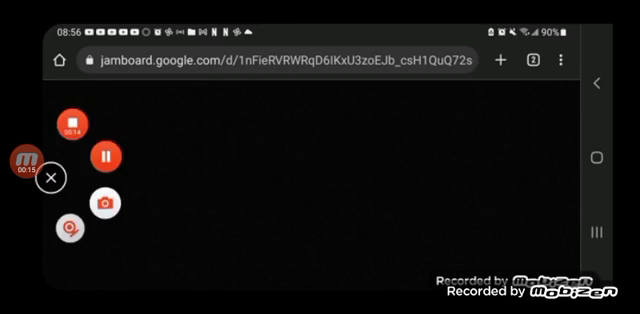
- Step through the drawn character frames to the yellow Battle for All Stars Mayhem title frame
{"action": "left_click", "coordinate": [52, 178]}
{"action": "left_click", "coordinate": [52, 178]}
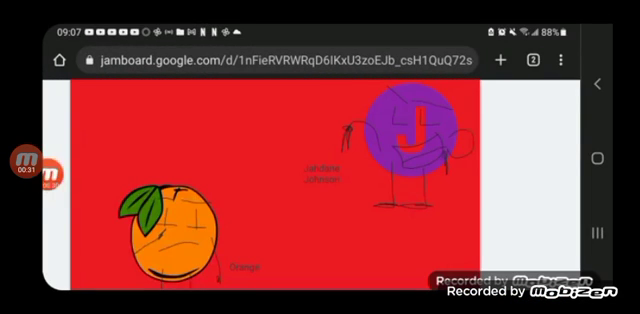
{"action": "left_click", "coordinate": [27, 160]}
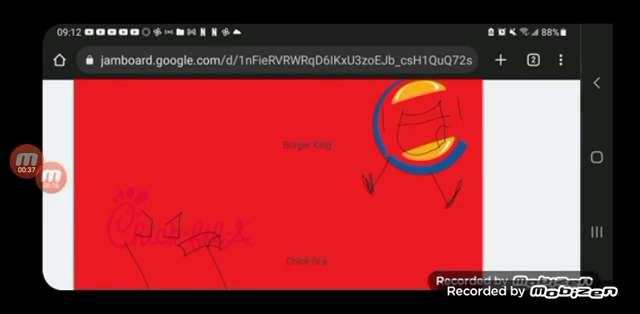
{"action": "left_click", "coordinate": [28, 160]}
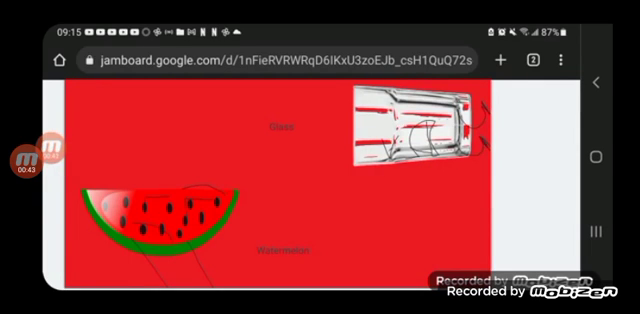
{"action": "left_click", "coordinate": [28, 160]}
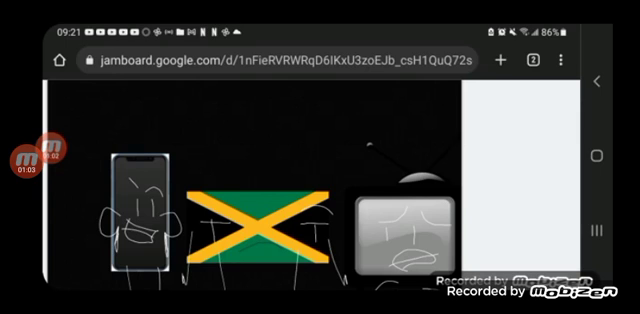
{"action": "left_click", "coordinate": [23, 155]}
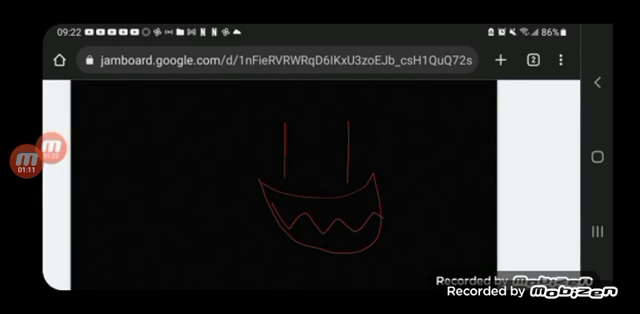
{"action": "left_click", "coordinate": [48, 148]}
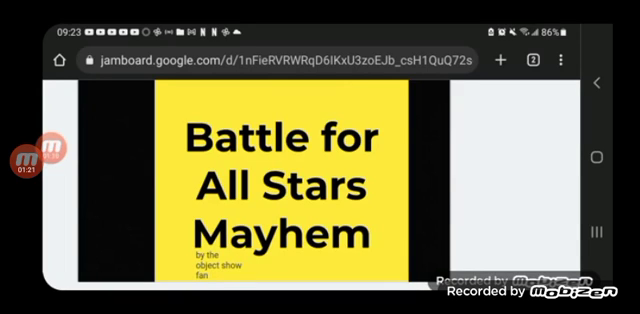
{"action": "left_click", "coordinate": [24, 157]}
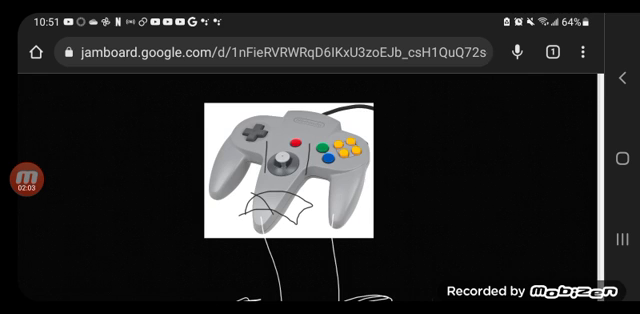
{"action": "scroll", "coordinate": [300, 170], "scroll_direction": "up", "scroll_amount": 2}
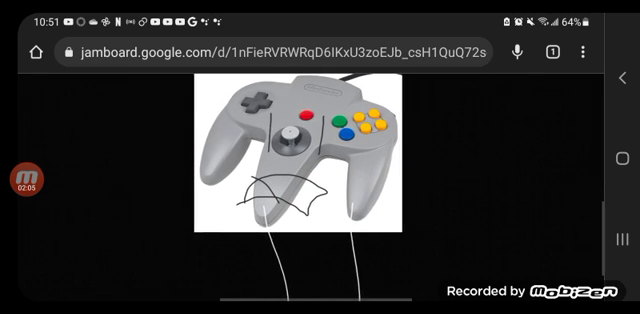
{"action": "scroll", "coordinate": [300, 170], "scroll_direction": "up", "scroll_amount": 1}
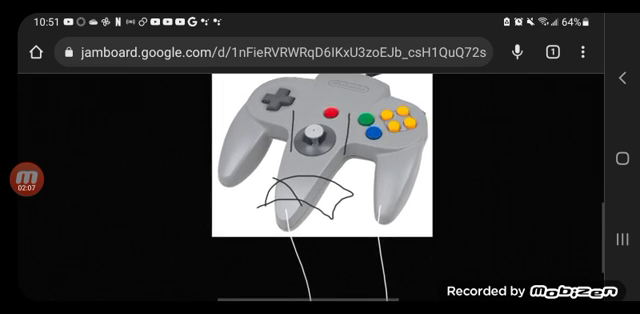
{"action": "scroll", "coordinate": [300, 170], "scroll_direction": "up", "scroll_amount": 2}
{"action": "scroll", "coordinate": [300, 170], "scroll_direction": "up", "scroll_amount": 2}
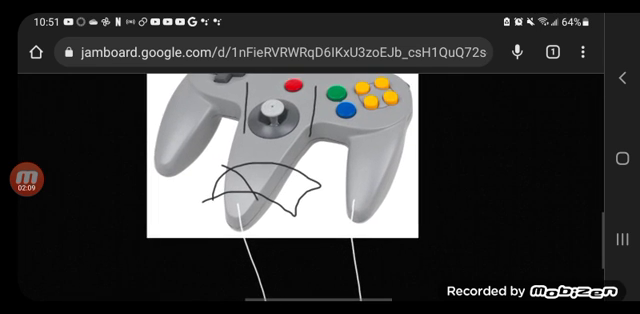
{"action": "scroll", "coordinate": [300, 170], "scroll_direction": "up", "scroll_amount": 2}
{"action": "scroll", "coordinate": [300, 170], "scroll_direction": "up", "scroll_amount": 2}
{"action": "scroll", "coordinate": [300, 170], "scroll_direction": "up", "scroll_amount": 2}
{"action": "scroll", "coordinate": [300, 170], "scroll_direction": "up", "scroll_amount": 2}
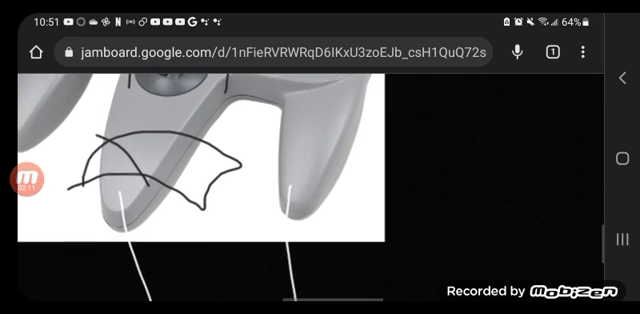
{"action": "scroll", "coordinate": [300, 170], "scroll_direction": "up", "scroll_amount": 2}
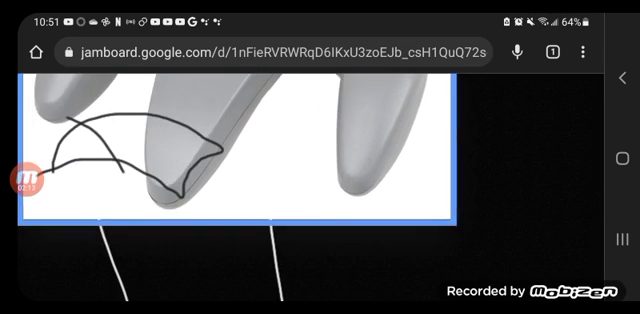
- Pan across the controller picture's scribbled face, then deselect the picture
{"action": "mouse_move", "coordinate": [250, 150]}
{"action": "left_mouse_down"}
{"action": "mouse_move", "coordinate": [310, 150]}
{"action": "mouse_move", "coordinate": [250, 150]}
{"action": "left_mouse_up"}
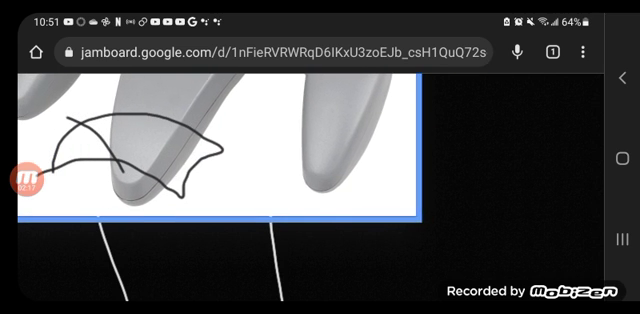
{"action": "left_click", "coordinate": [500, 150]}
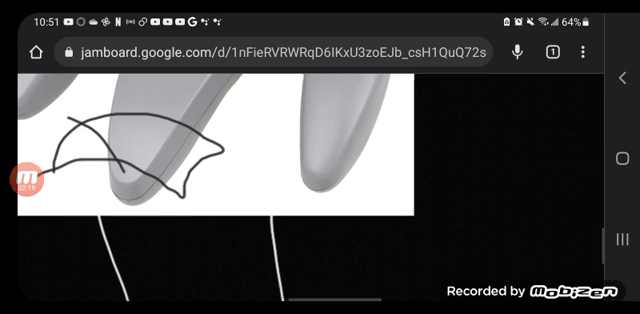
{"action": "left_click_drag", "start_coordinate": [250, 150], "coordinate": [340, 145]}
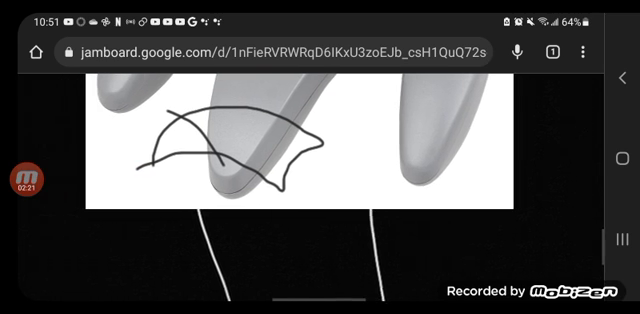
{"action": "left_click_drag", "start_coordinate": [300, 150], "coordinate": [340, 150]}
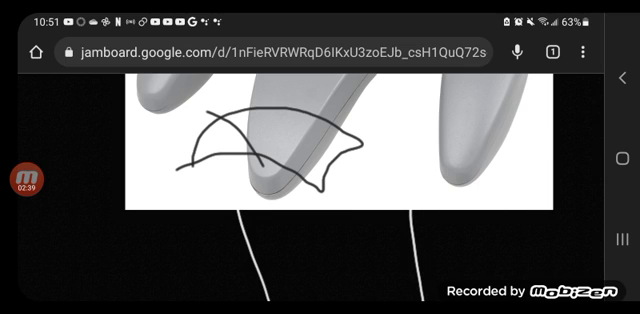
{"action": "scroll", "coordinate": [340, 150], "scroll_direction": "up", "scroll_amount": 5}
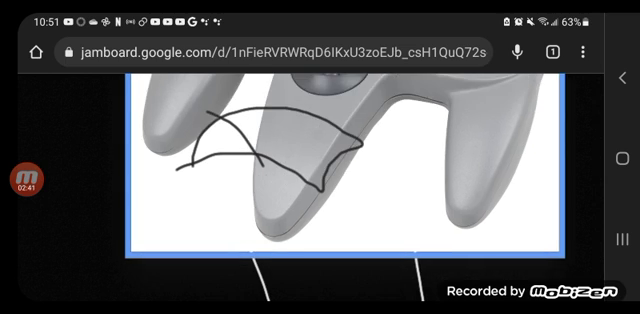
{"action": "scroll", "coordinate": [340, 150], "scroll_direction": "up", "scroll_amount": 3}
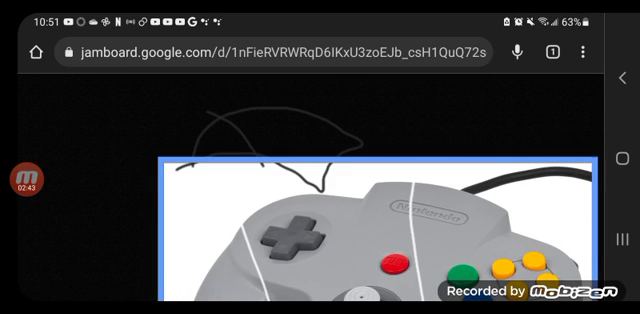
{"action": "scroll", "coordinate": [340, 150], "scroll_direction": "down", "scroll_amount": 8}
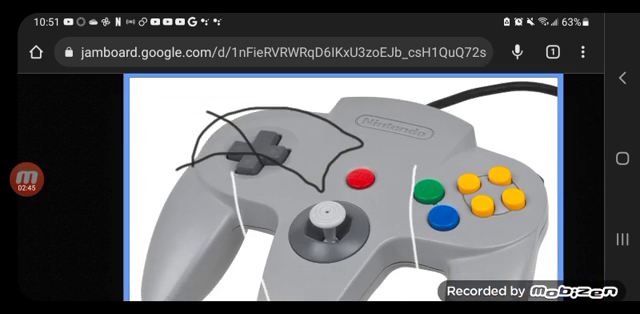
{"action": "scroll", "coordinate": [300, 150], "scroll_direction": "down", "scroll_amount": 5}
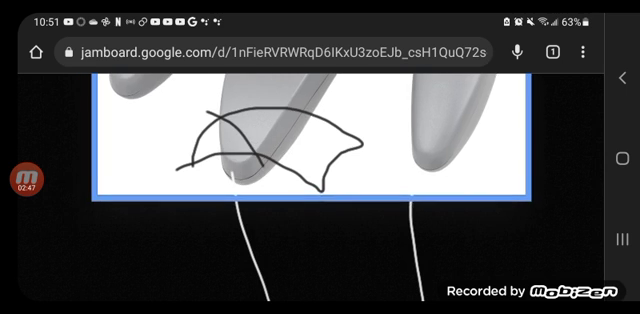
{"action": "left_click", "coordinate": [300, 250]}
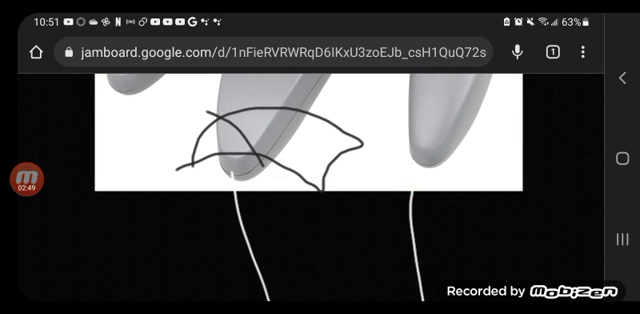
{"action": "scroll", "coordinate": [300, 150], "scroll_direction": "up", "scroll_amount": 6}
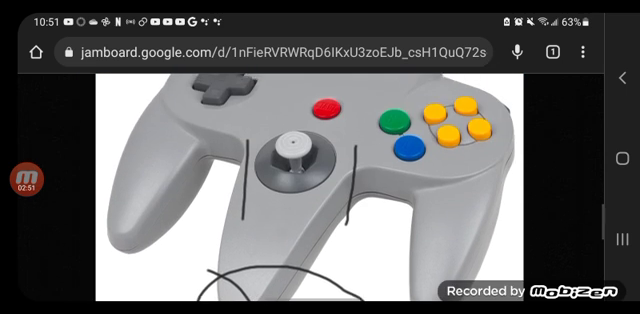
{"action": "scroll", "coordinate": [300, 150], "scroll_direction": "down", "scroll_amount": 5}
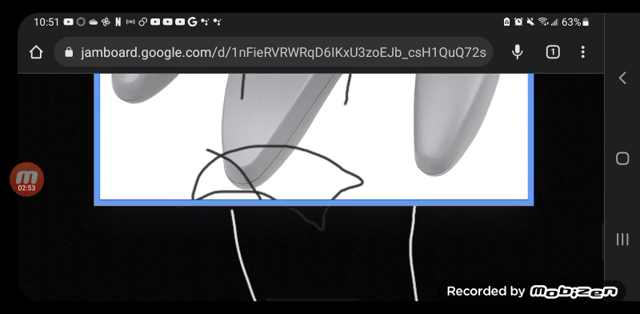
{"action": "scroll", "coordinate": [300, 150], "scroll_direction": "up", "scroll_amount": 1}
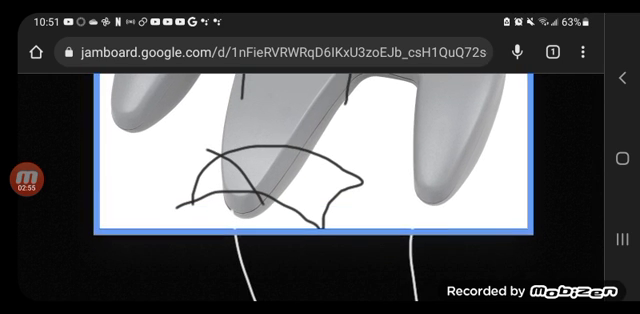
{"action": "left_click", "coordinate": [300, 270]}
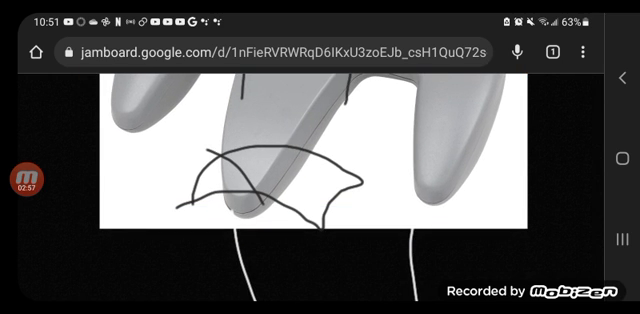
{"action": "scroll", "coordinate": [300, 150], "scroll_direction": "up", "scroll_amount": 5}
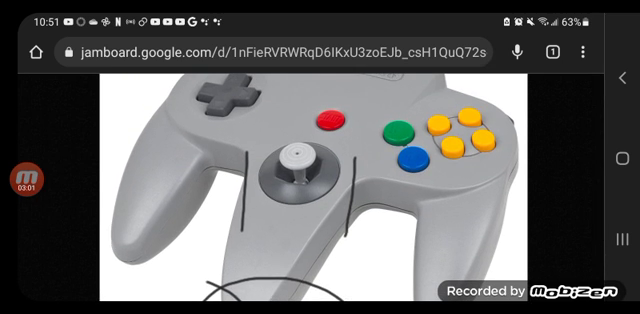
{"action": "left_click", "coordinate": [27, 178]}
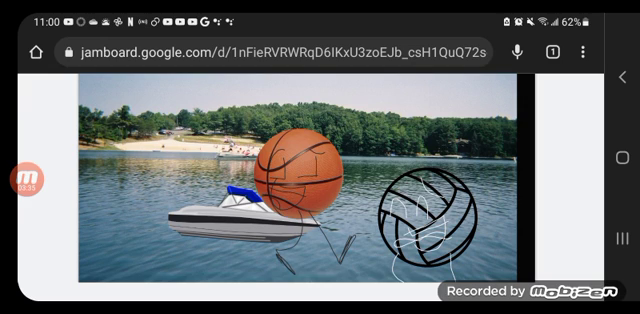
- Advance one frame to the lake background showing the basketball, volleyball and boat
{"action": "left_click", "coordinate": [28, 177]}
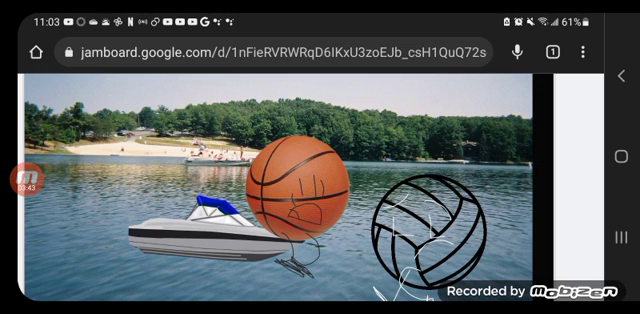
- Advance two frames to the lake scene with the basketball beside the boat
{"action": "left_click", "coordinate": [27, 178]}
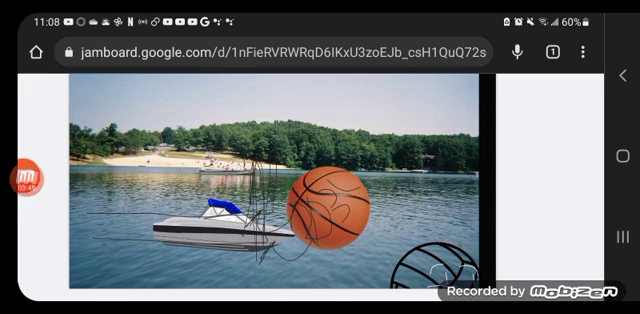
{"action": "left_click", "coordinate": [27, 178]}
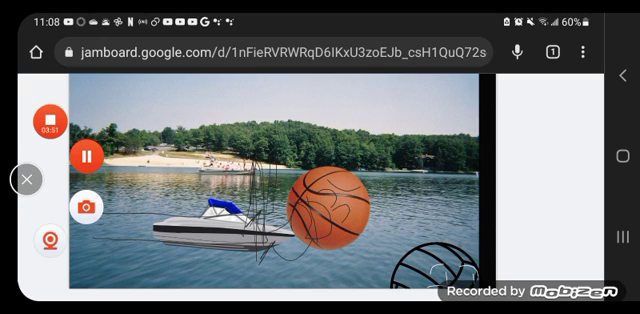